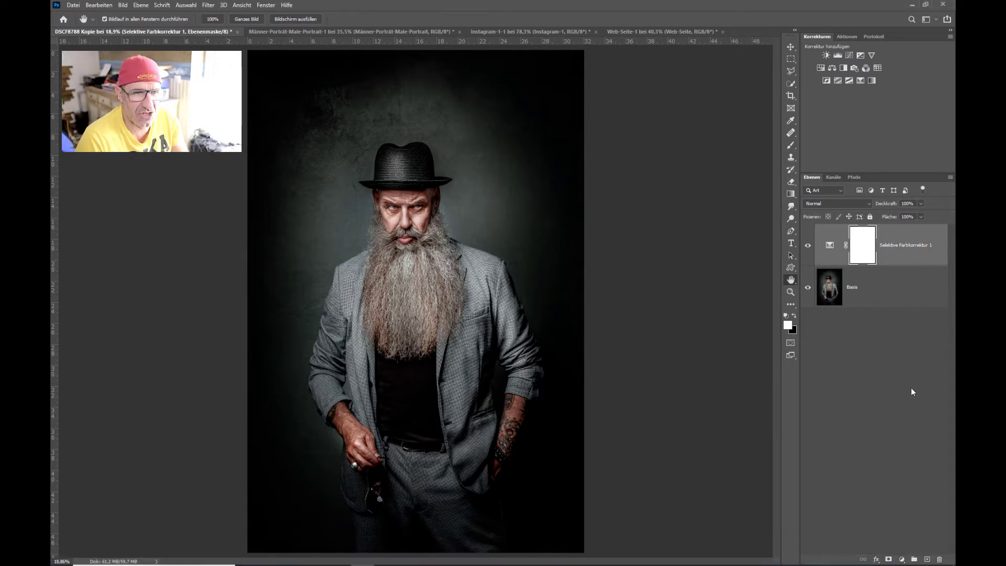
Delete the old Selektive Farbkorrektur 1 layer, leaving only the Basis portrait layer
drag(907, 259, 939, 559)
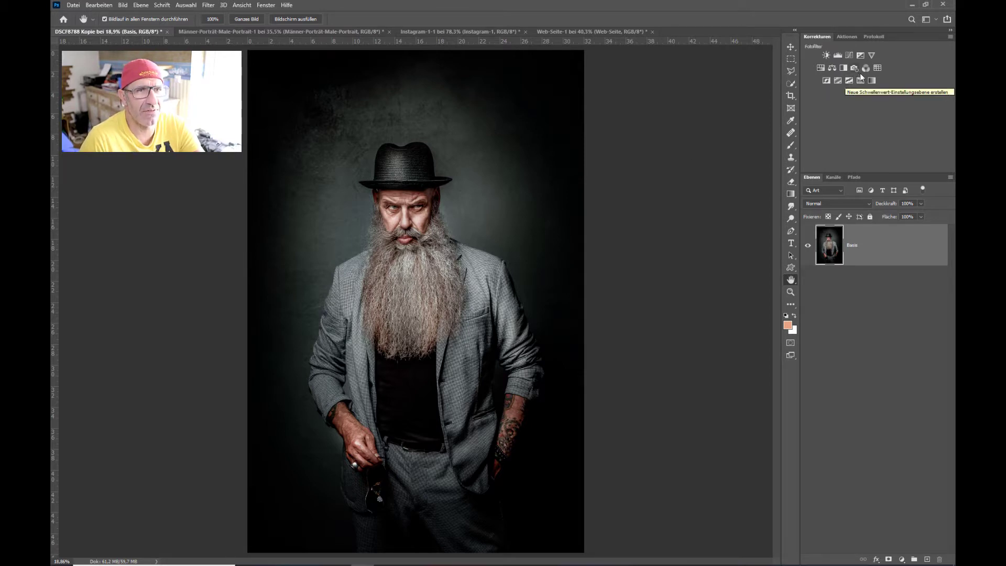
Add a new Selective Color adjustment layer and set Cyan to -40 in the Cyantöne range
click(860, 80)
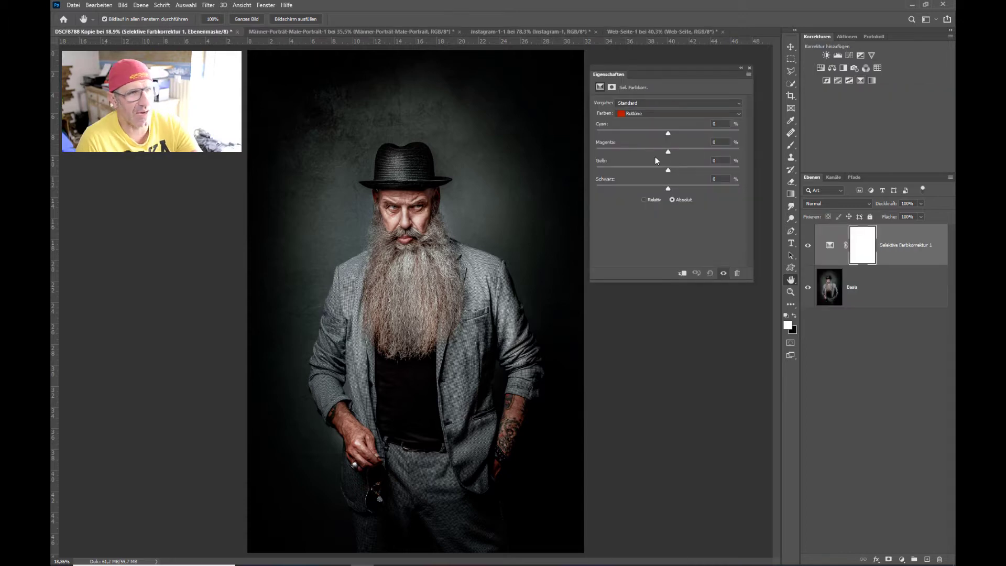
click(670, 113)
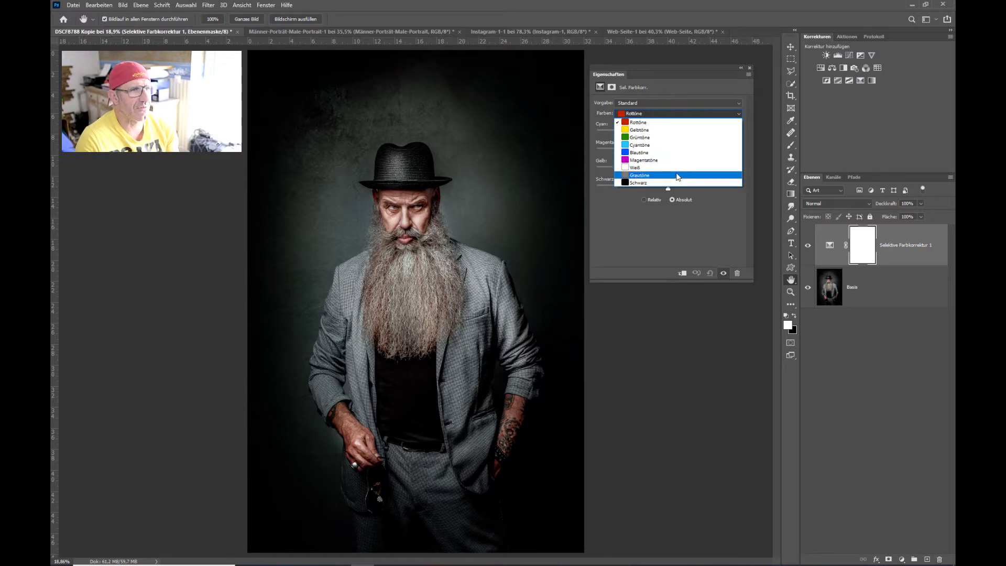
click(668, 122)
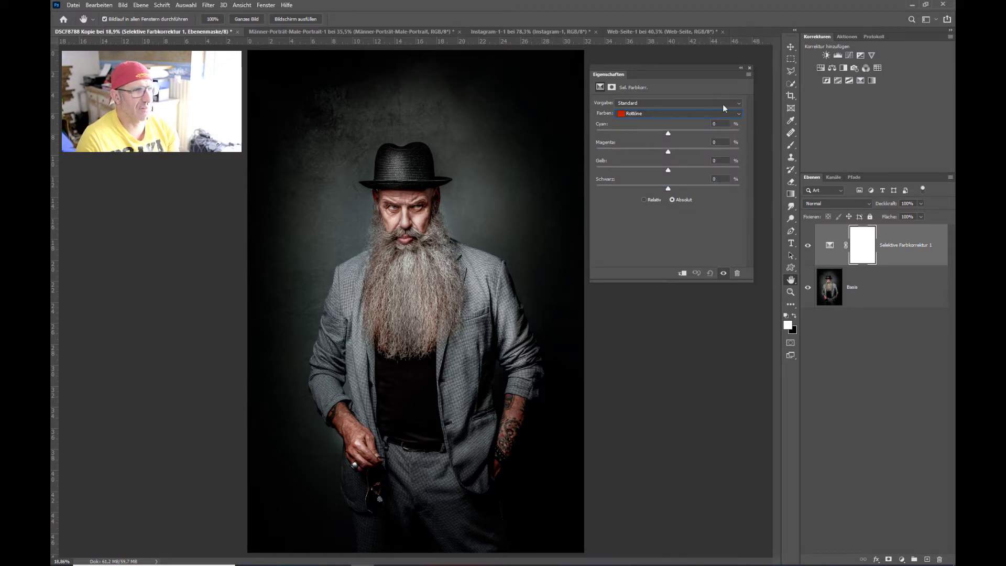
click(675, 113)
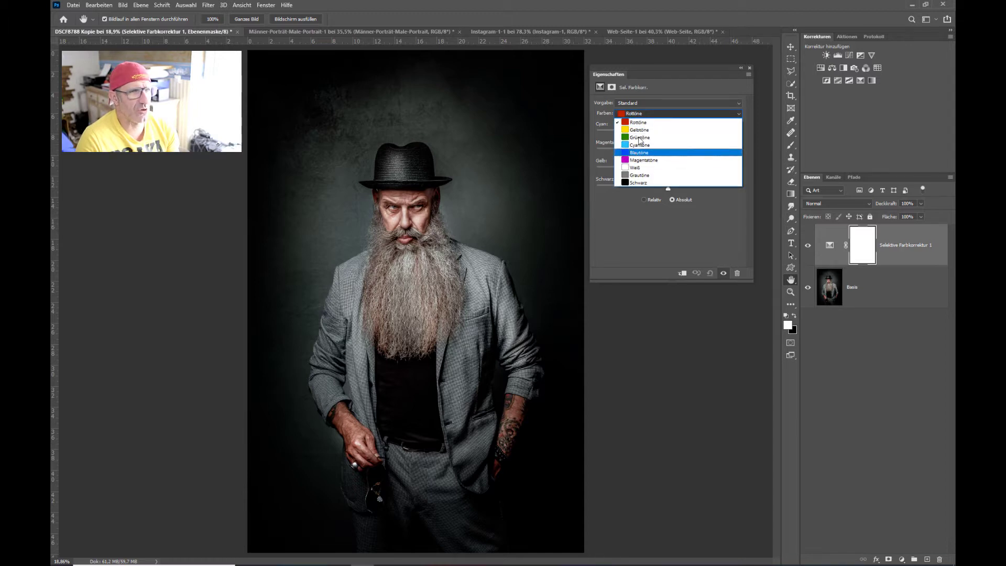
click(656, 145)
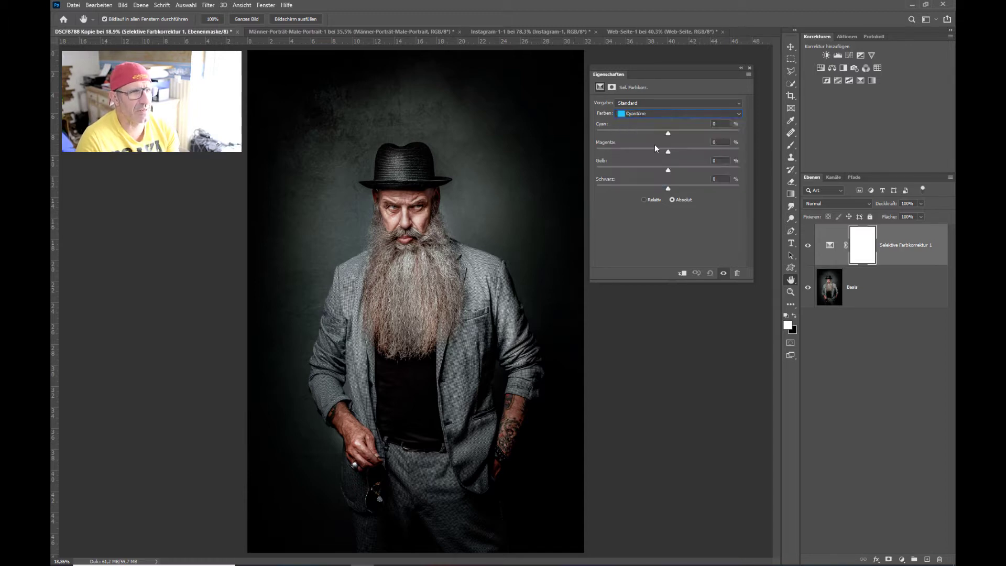
drag(667, 131, 640, 132)
click(668, 114)
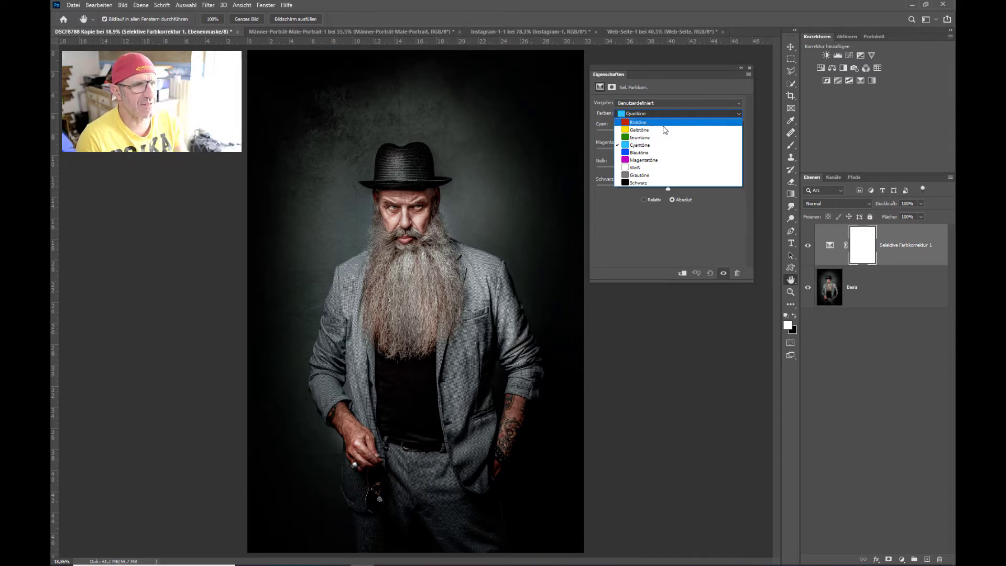
Pick Grautöne from the Selective Color Farben list so the neutrals are adjusted
click(647, 177)
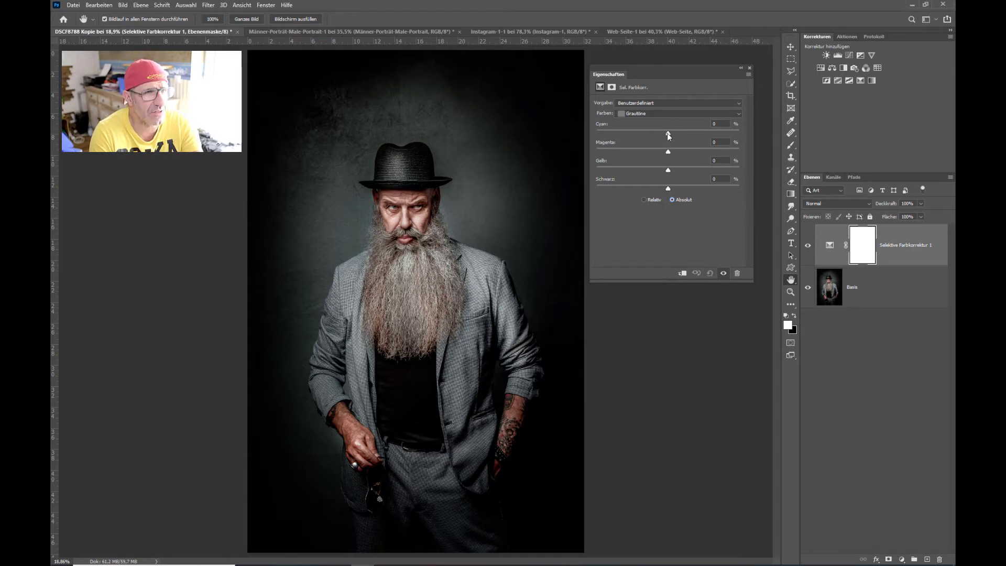
In the Grautöne range, set Cyan -14, Magenta +3, Gelb +10 and Schwarz +6
drag(669, 136, 662, 136)
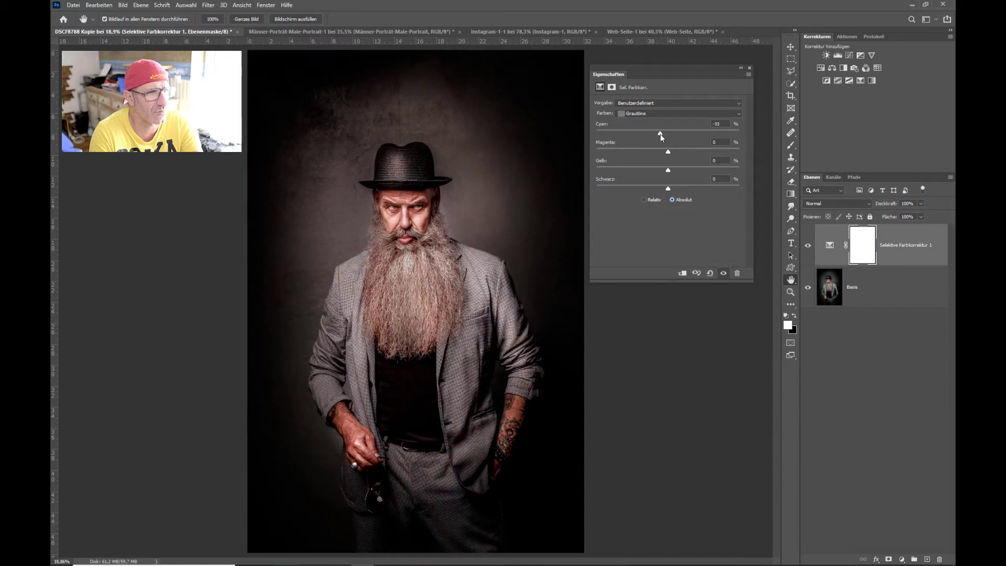
drag(661, 137, 659, 137)
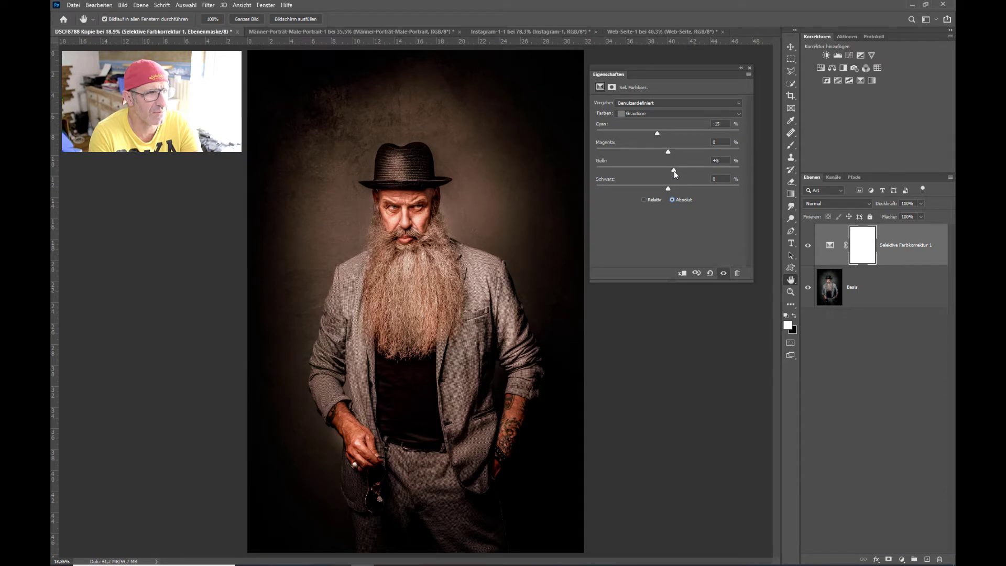
drag(669, 153, 667, 153)
drag(669, 154, 670, 154)
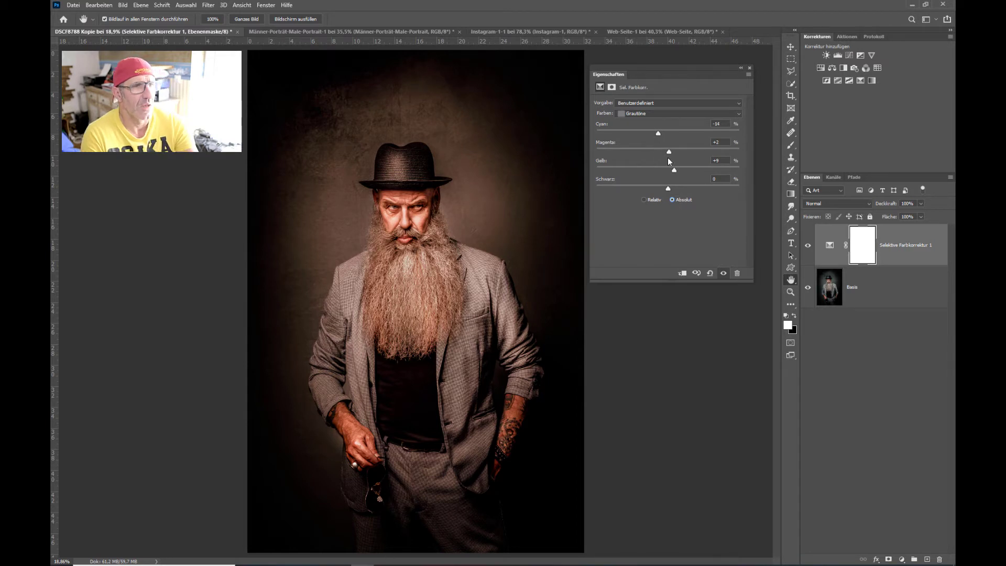
drag(659, 134, 658, 136)
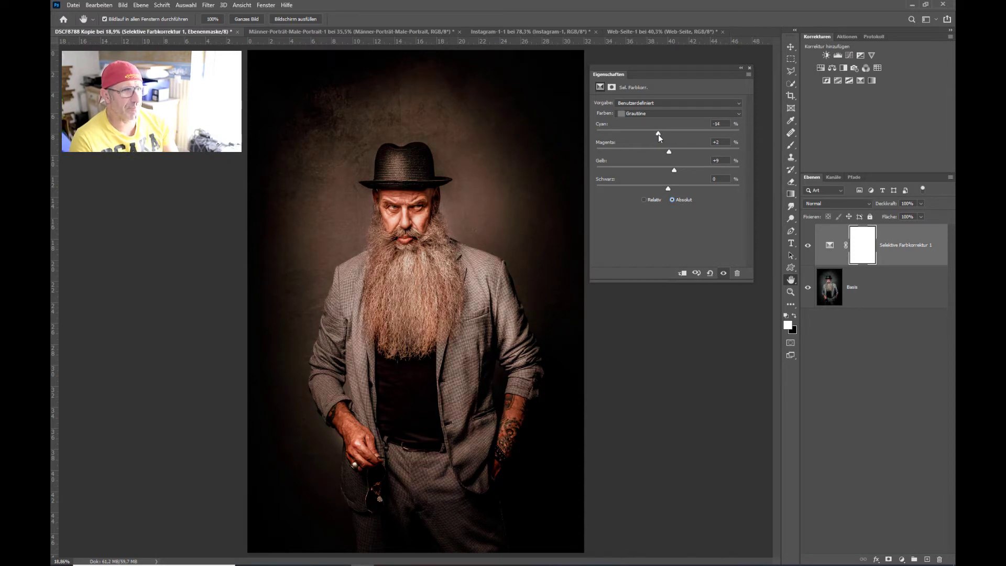
drag(674, 170, 674, 170)
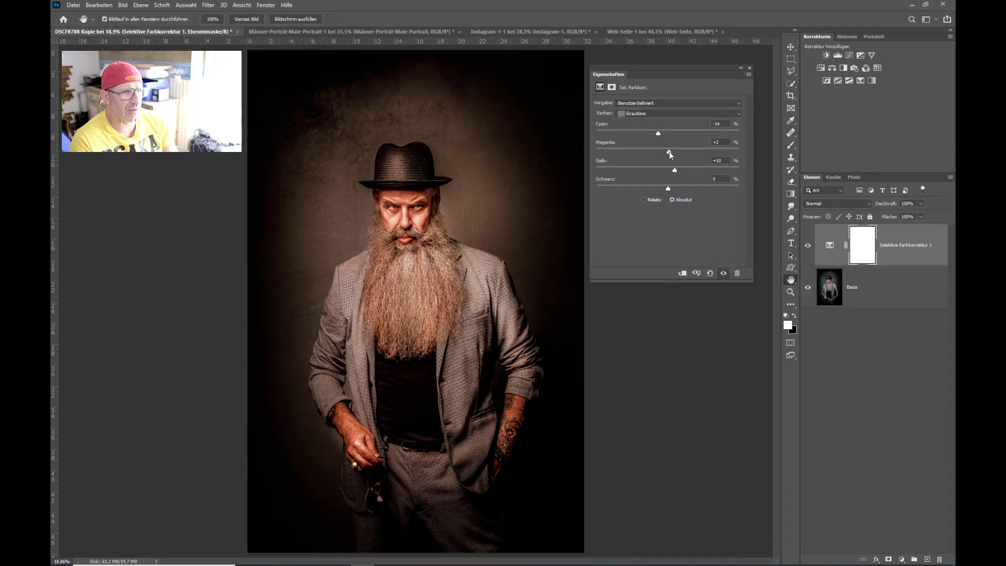
drag(670, 155, 671, 154)
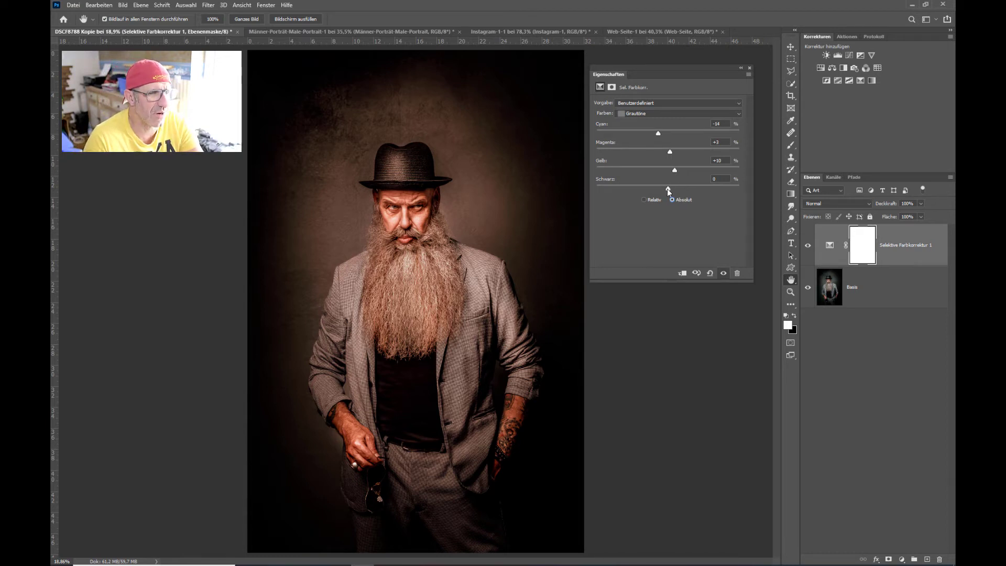
mouse_move(662, 188)
mouse_down()
mouse_move(627, 188)
mouse_move(680, 200)
mouse_up()
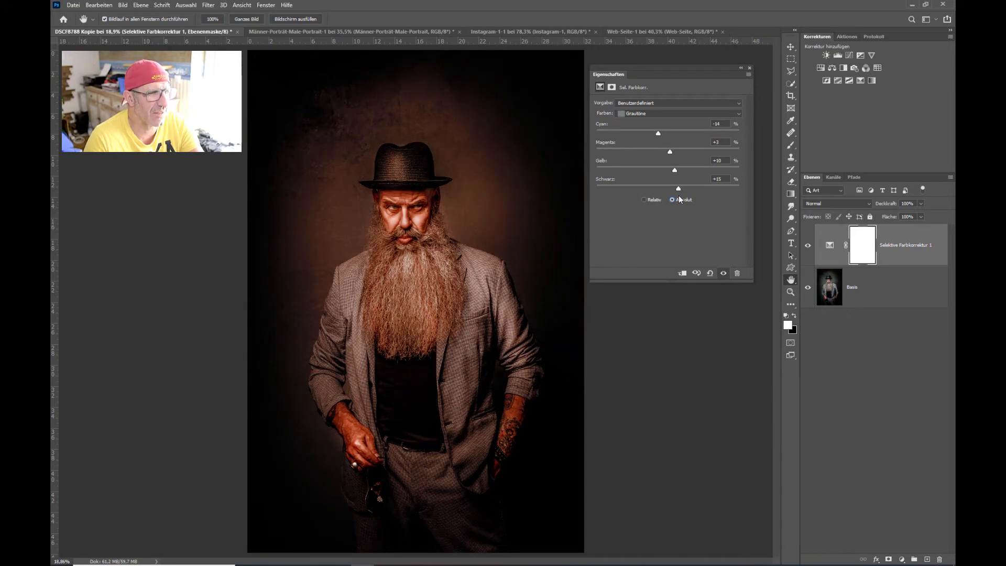
drag(680, 199, 675, 200)
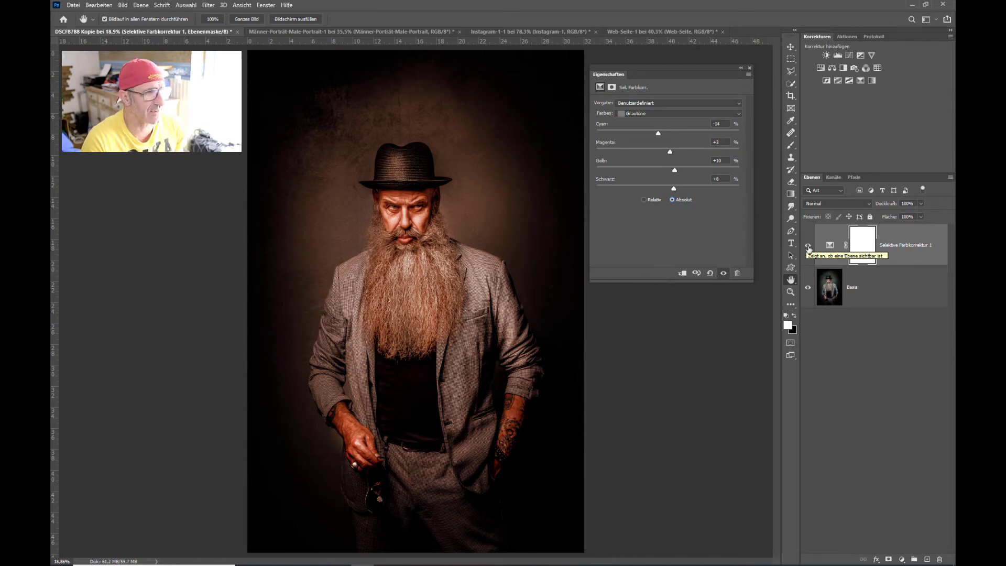
click(808, 247)
click(808, 247)
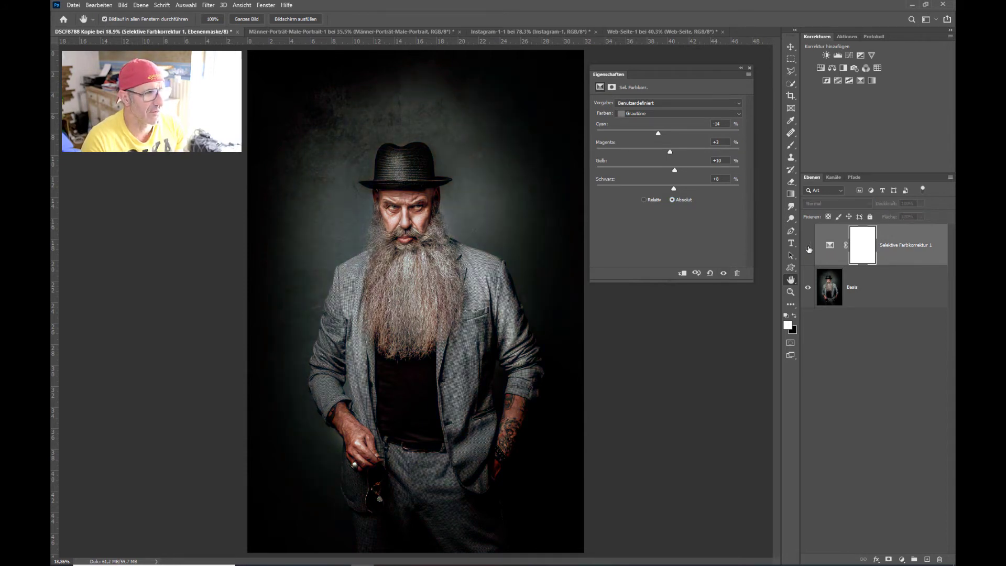
click(809, 248)
click(809, 248)
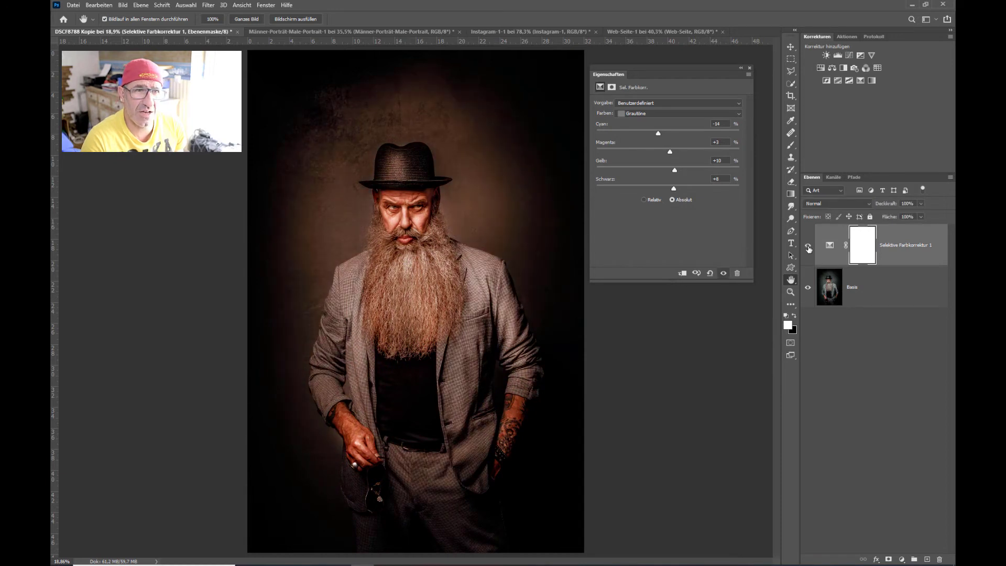
click(809, 248)
click(809, 247)
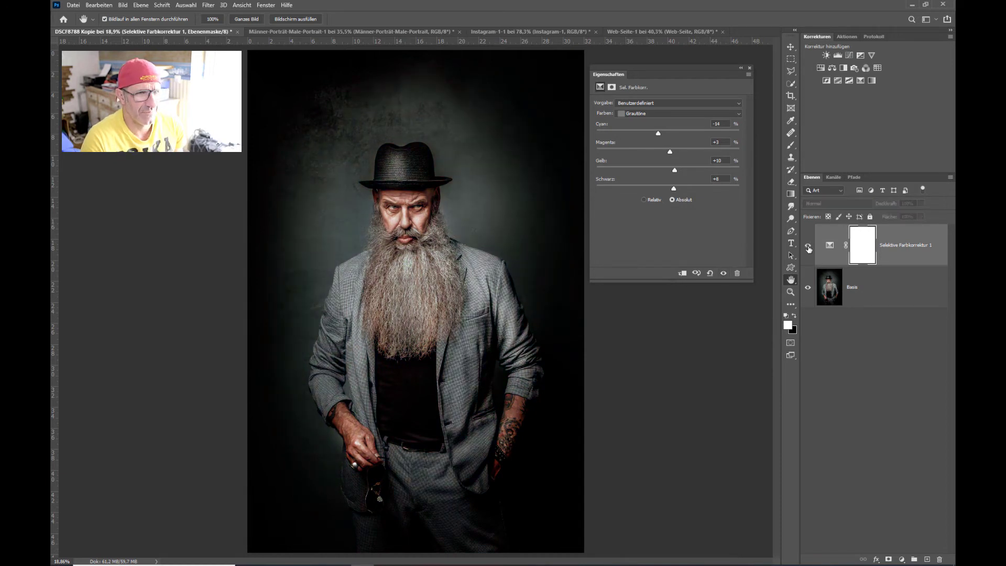
click(809, 247)
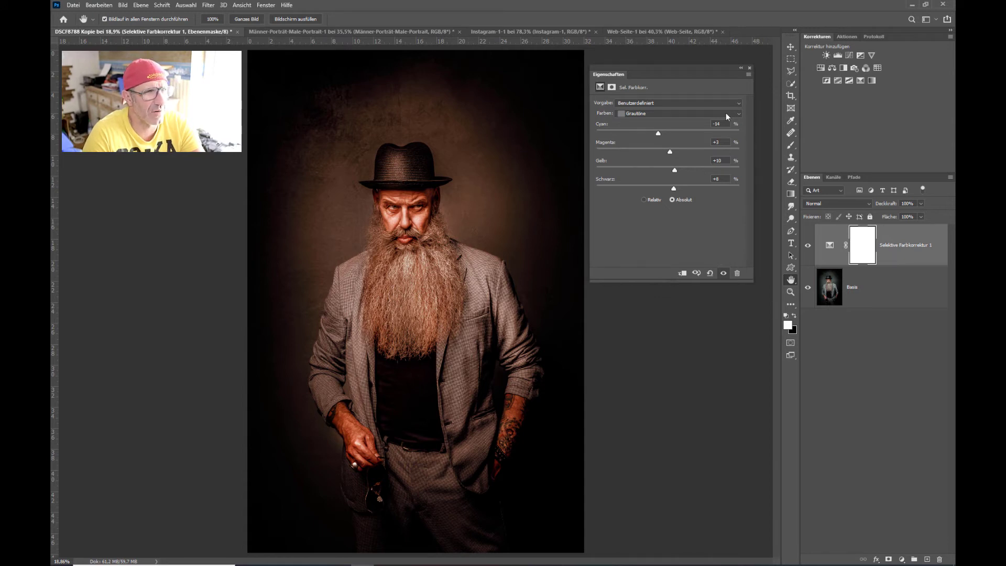
Switch to the Schwarz range and set the blacks to cyan -3, magenta +2, yellow +6, black +6
click(647, 113)
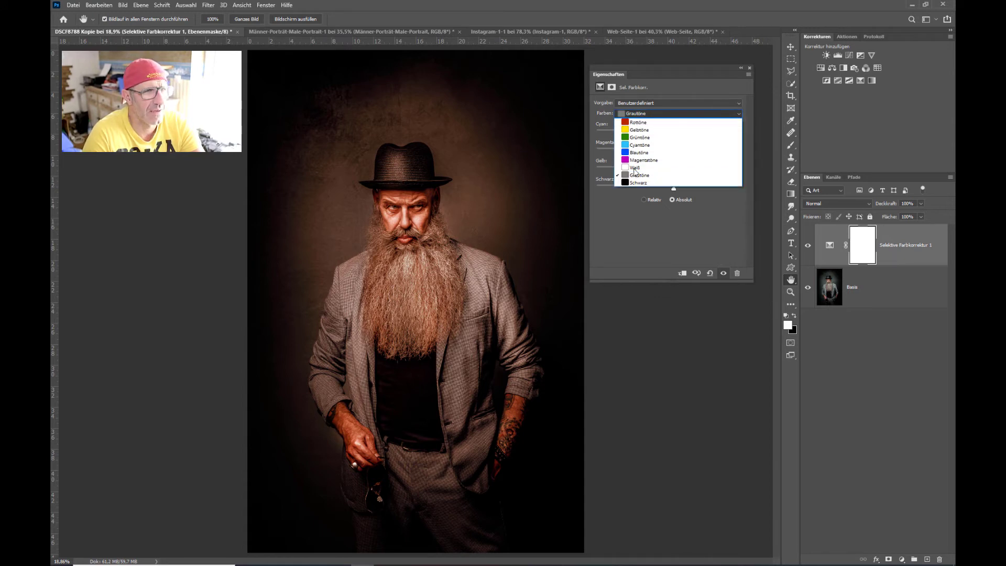
click(633, 181)
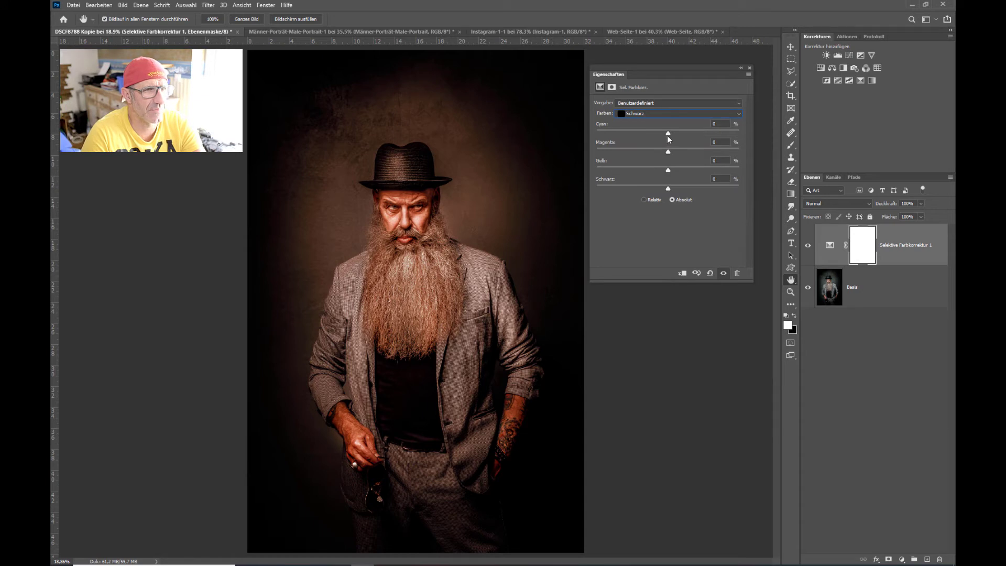
drag(668, 134, 664, 134)
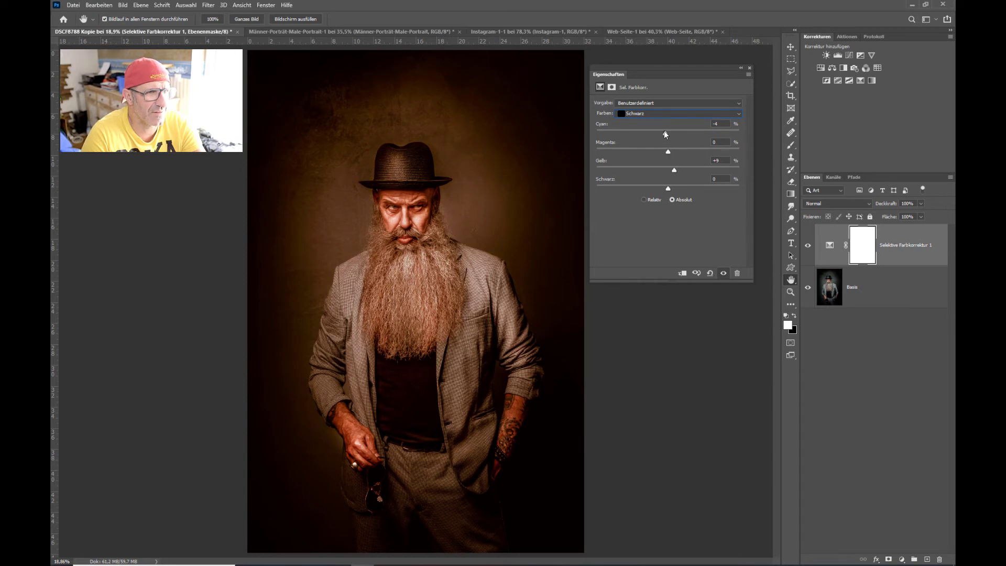
drag(665, 135, 670, 152)
drag(674, 170, 675, 169)
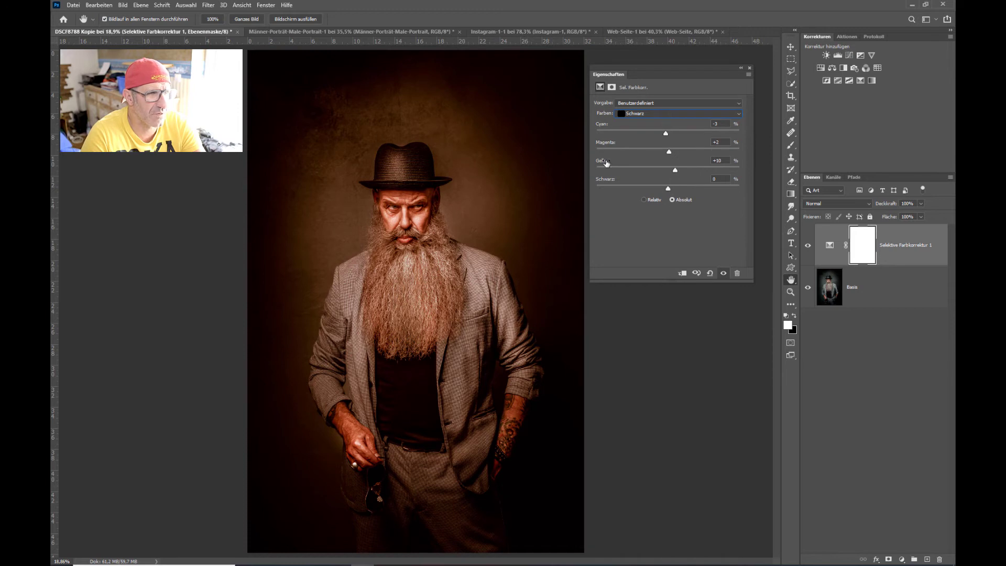
drag(676, 171, 671, 177)
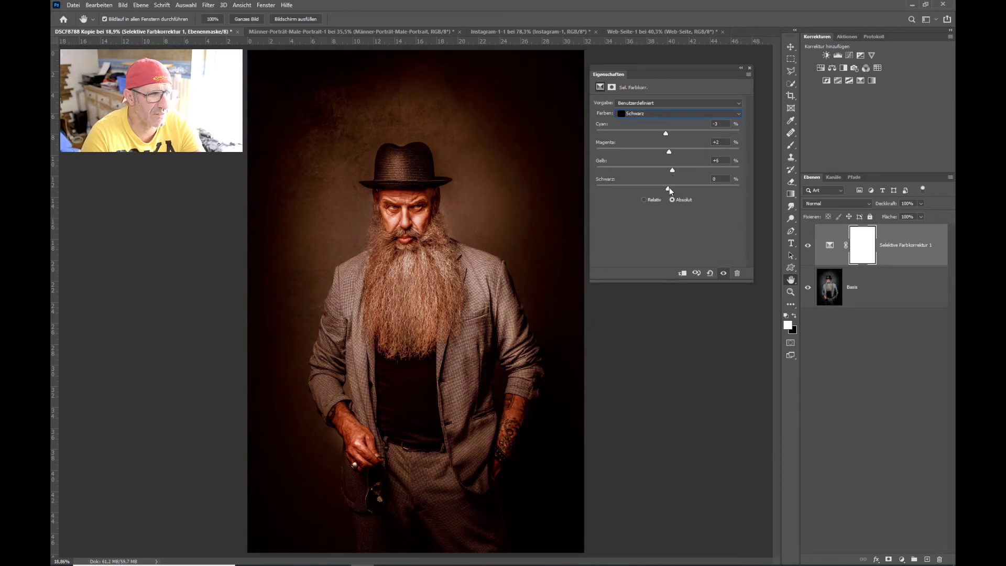
drag(671, 190, 676, 191)
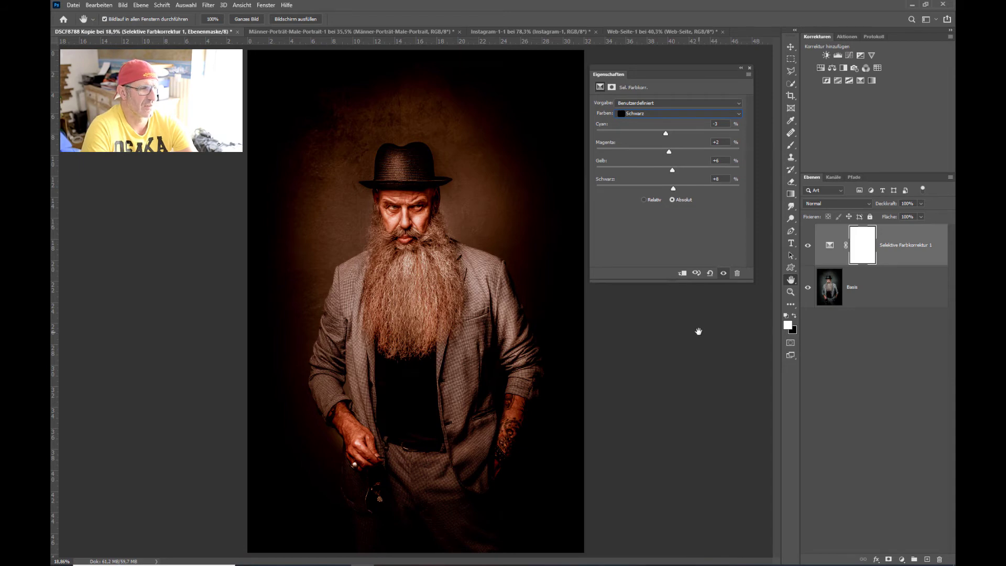
Toggle the warm grading layer on and off to compare it with the original portrait
click(808, 245)
click(808, 246)
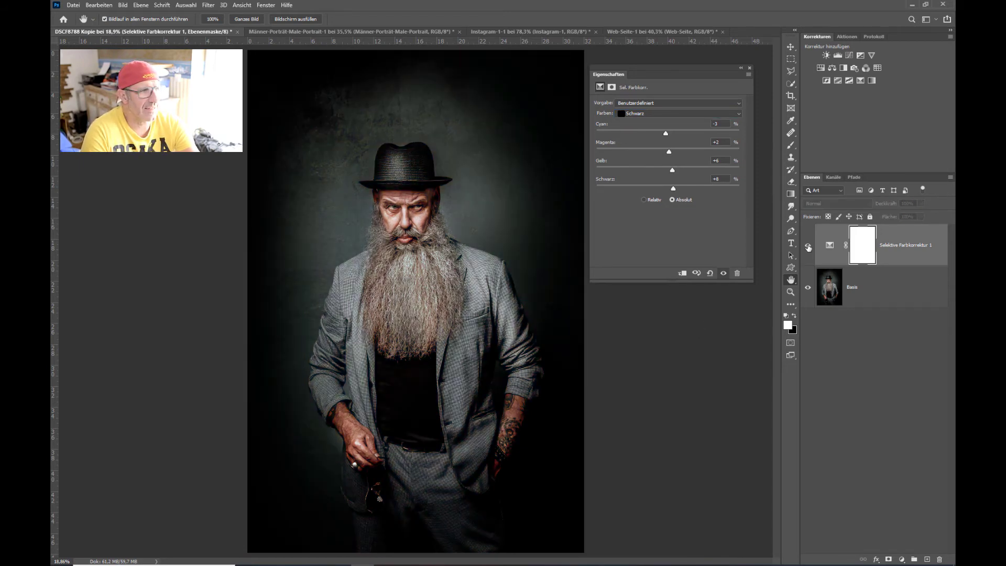
click(808, 245)
click(807, 246)
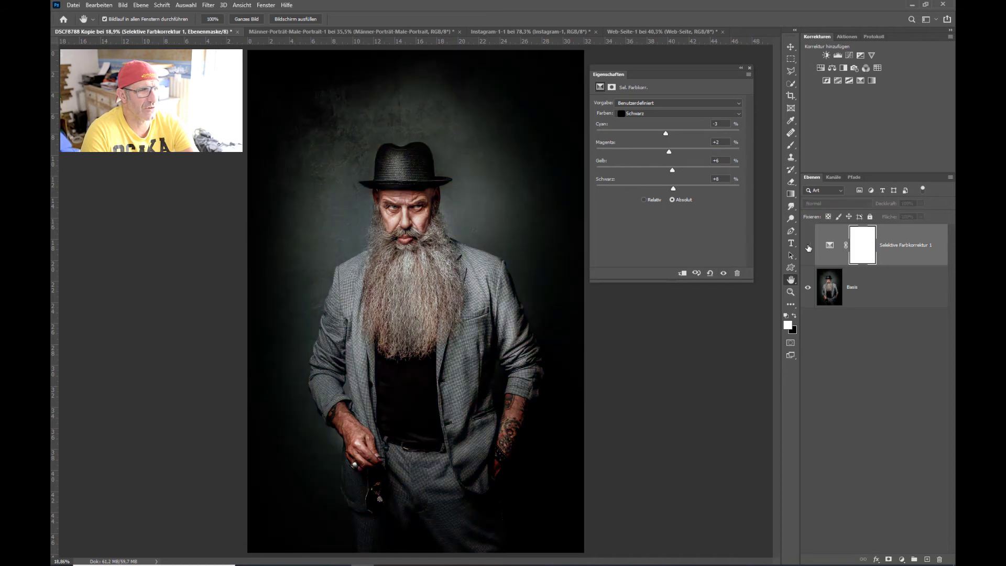
click(808, 245)
click(808, 246)
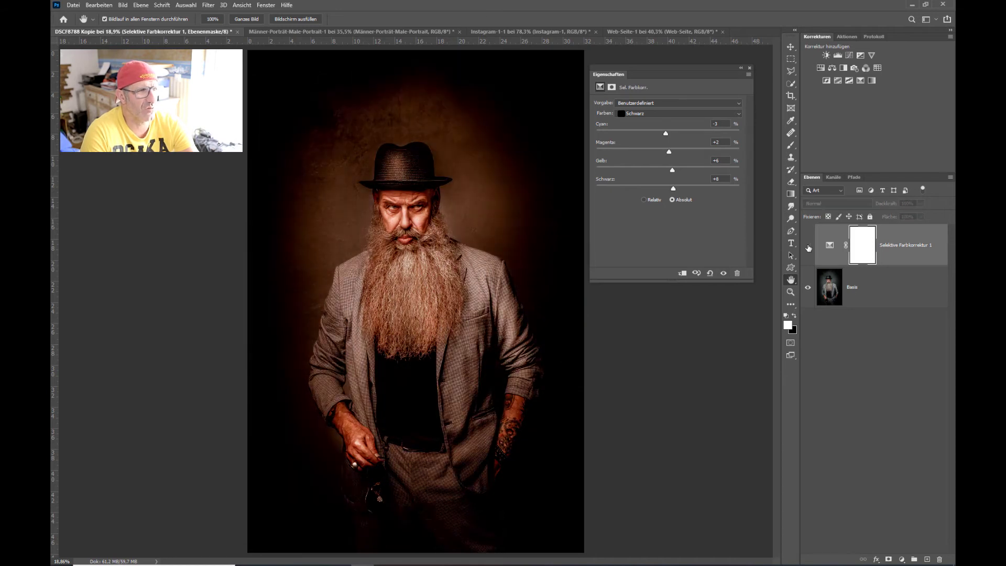
click(807, 246)
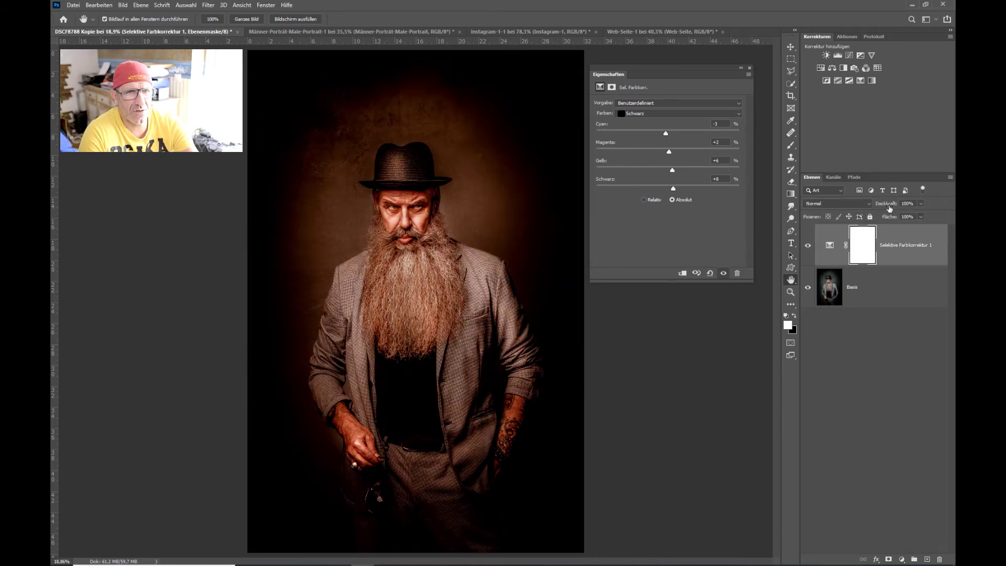
Lower the grading layer's opacity to 60% and recheck it against the original
mouse_move(888, 203)
mouse_down()
mouse_move(755, 202)
mouse_move(793, 205)
mouse_up()
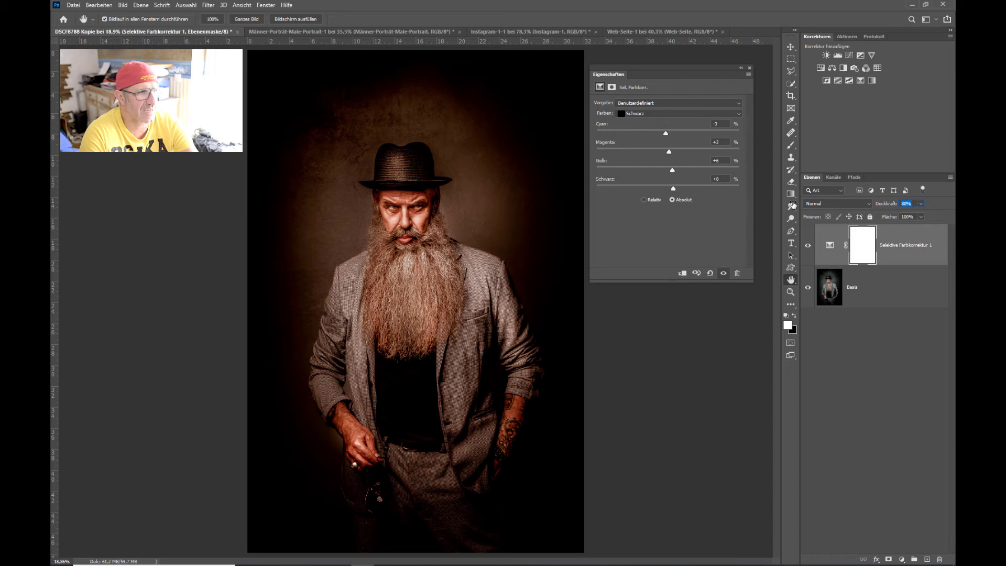
drag(897, 205, 881, 206)
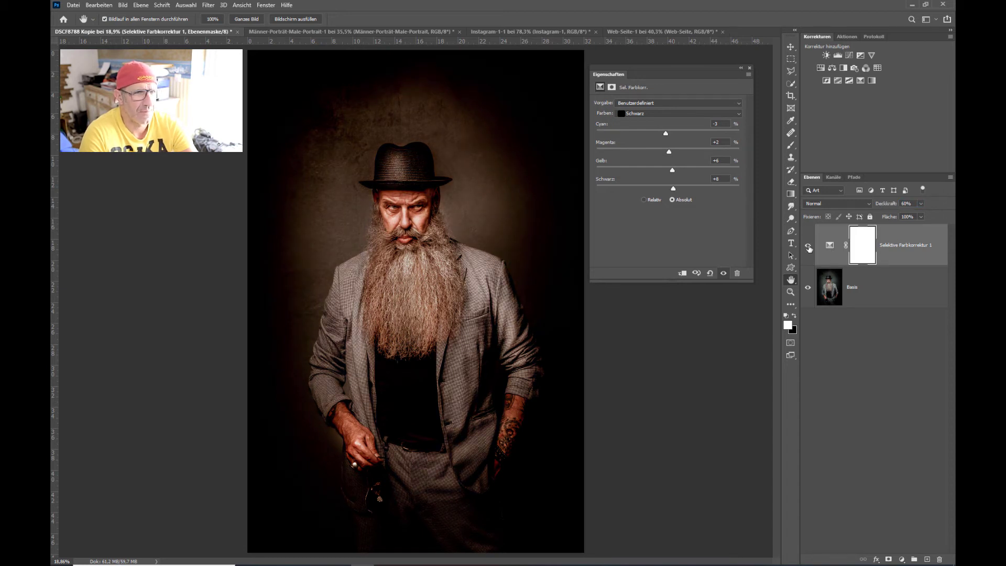
click(808, 247)
click(808, 247)
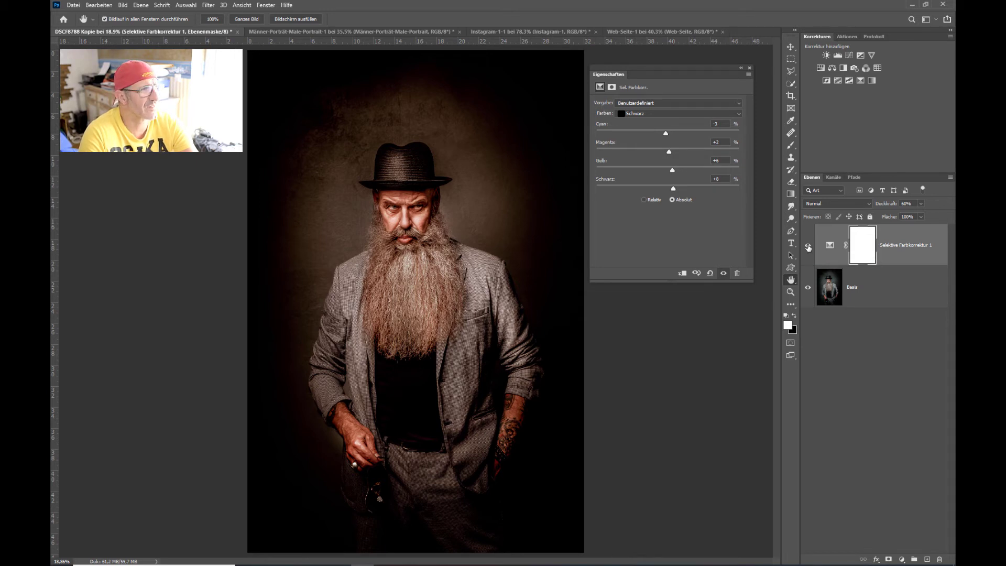
Copy the Selective Color grading layer from the hat portrait into the Männer-Porträt-Male-Portrait-1 document
click(329, 32)
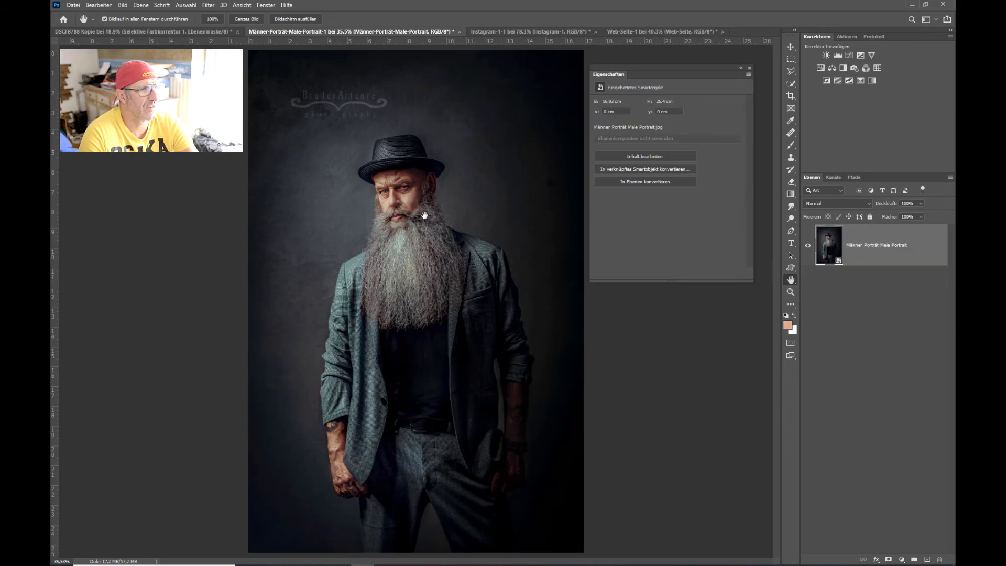
click(161, 33)
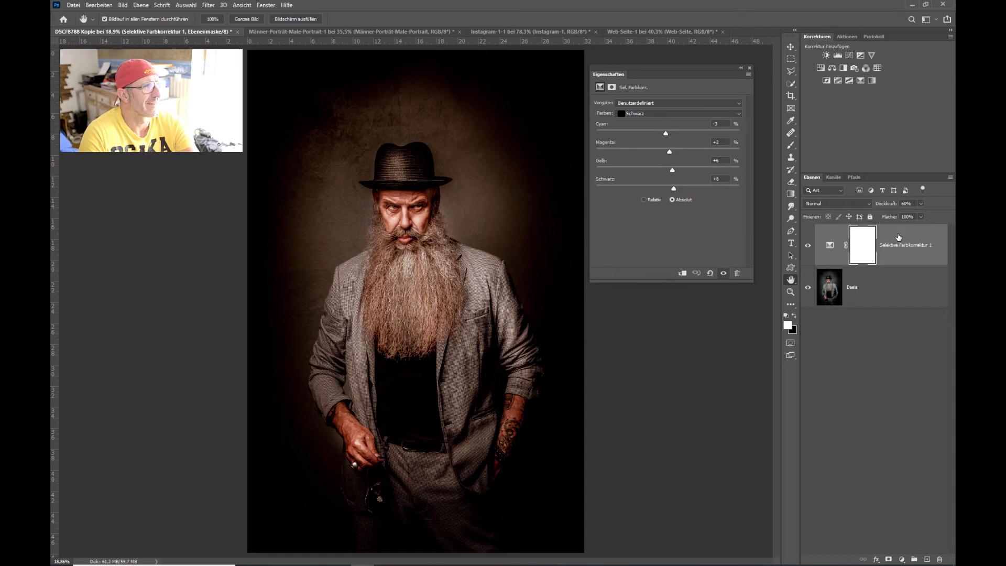
mouse_move(899, 237)
mouse_down()
mouse_move(386, 34)
mouse_move(404, 250)
mouse_up()
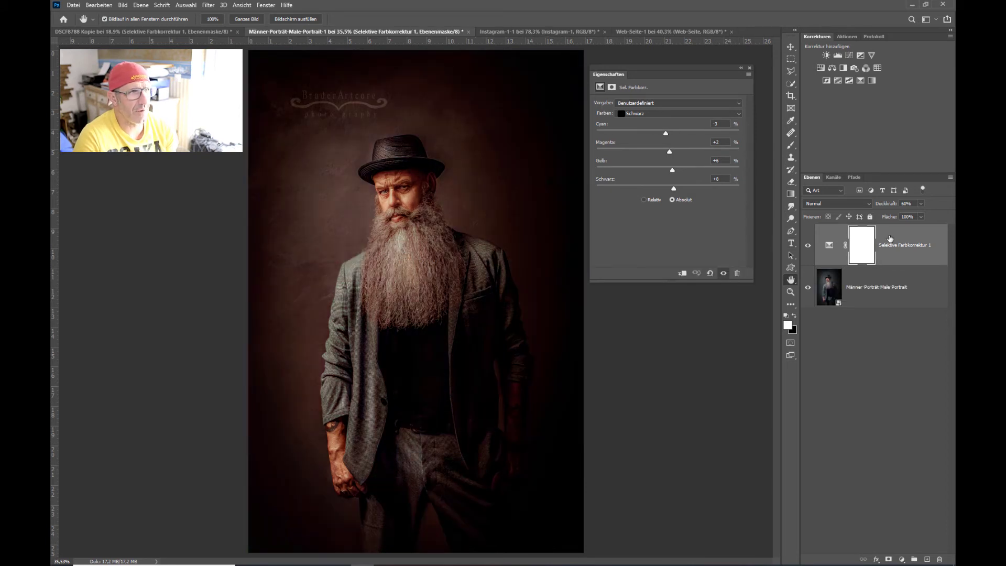
drag(877, 237, 560, 35)
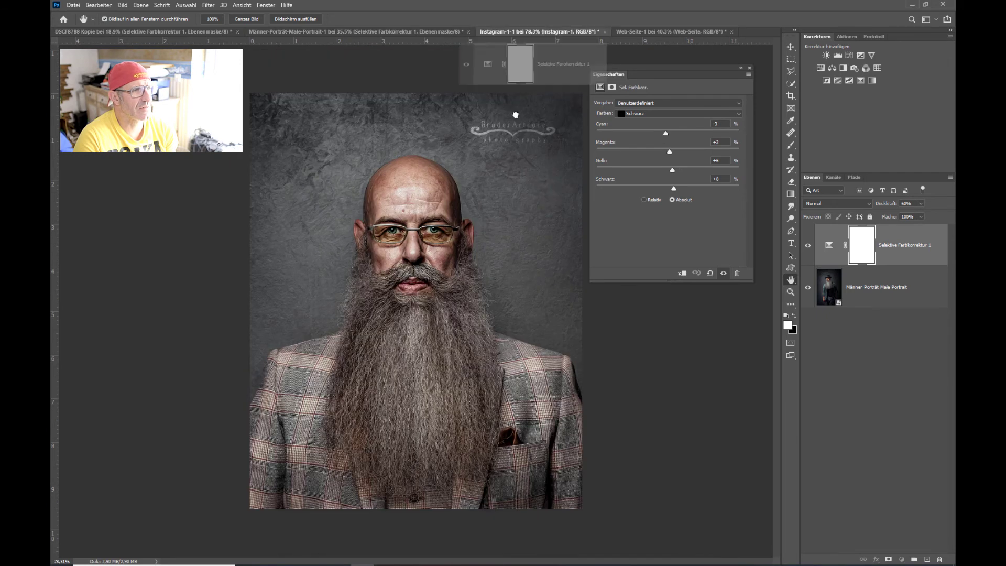
Drop the grading layer onto the Instagram-1-1 portrait and close the Properties panel
drag(559, 33, 453, 339)
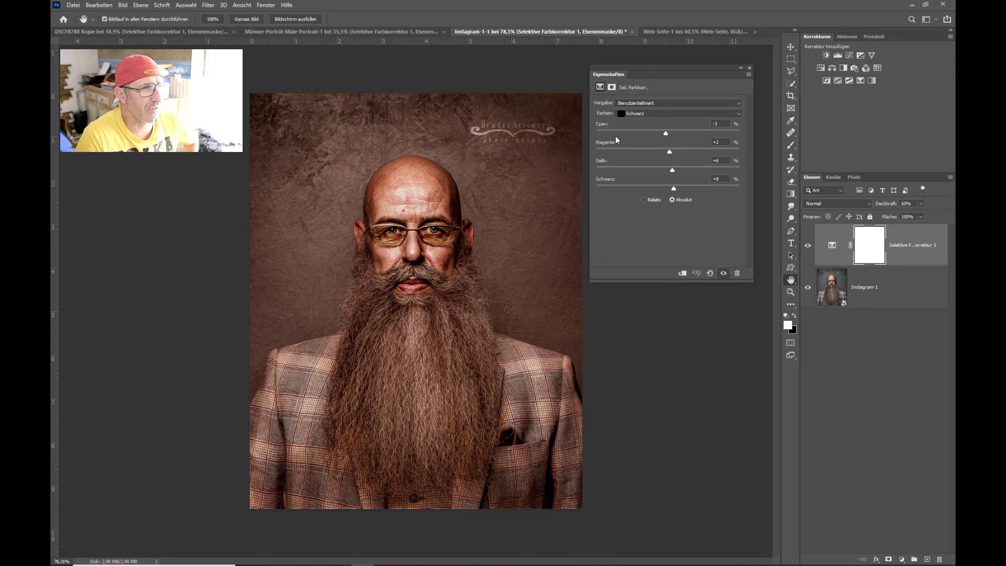
click(750, 68)
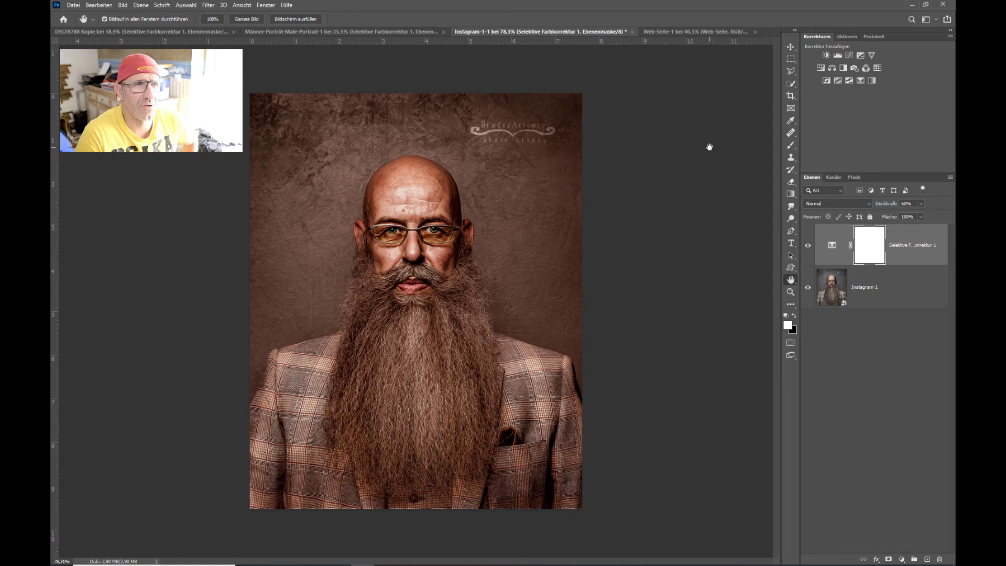
Switch to the Web-Seite-1 product-box mockup document
click(683, 31)
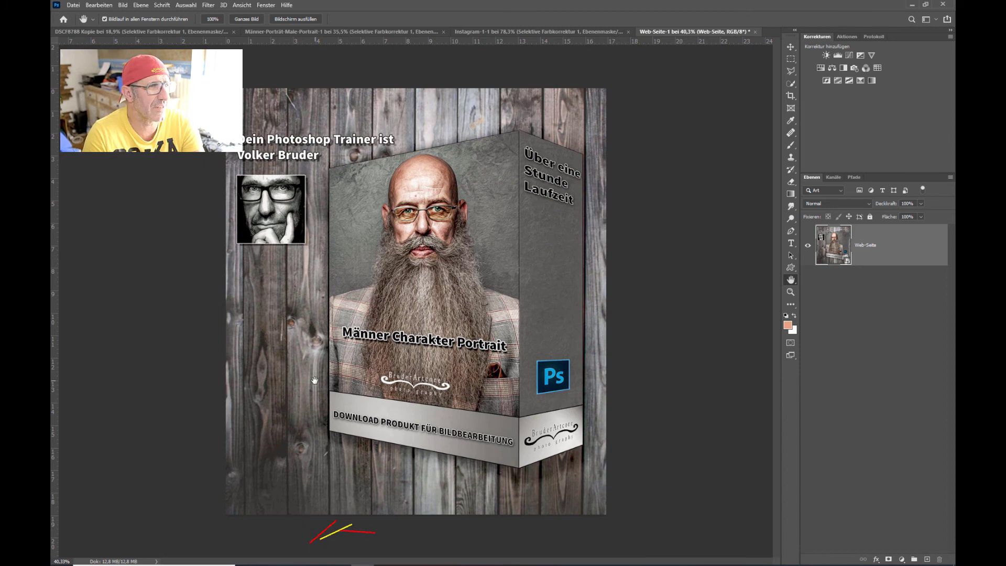
Copy the grading layer from Instagram-1-1 into Web-Seite-1 and reduce its opacity to about 46%
click(510, 31)
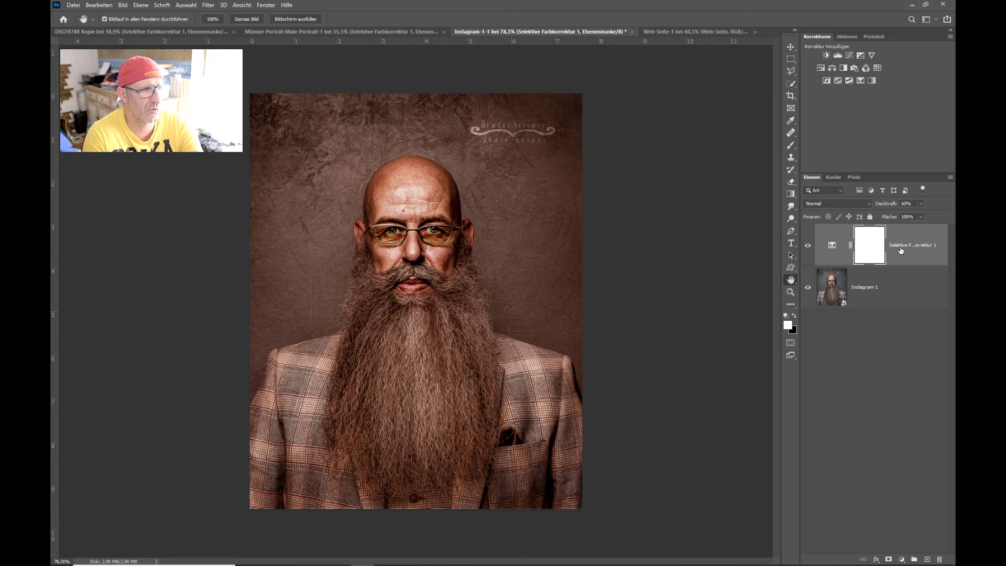
click(683, 32)
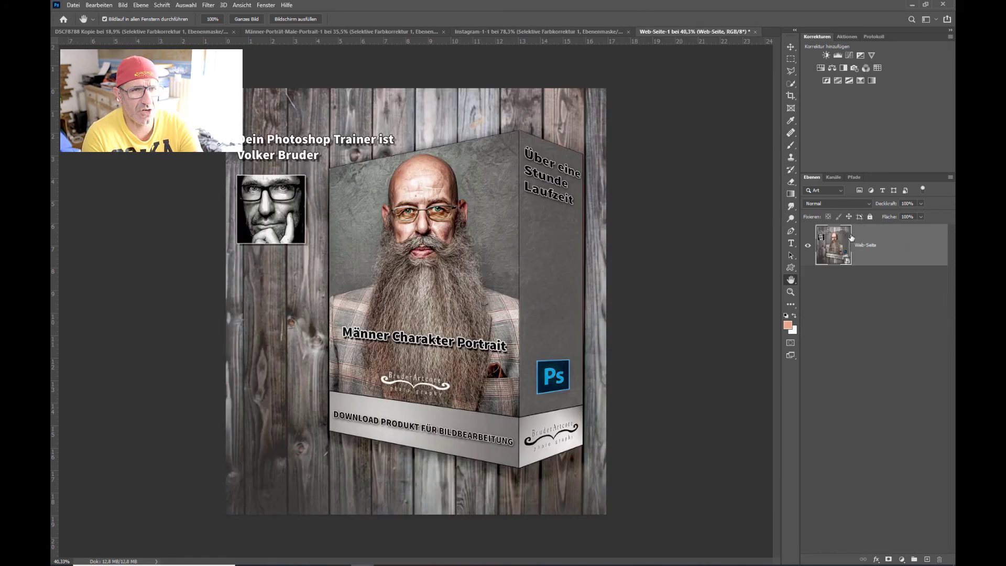
click(562, 32)
mouse_move(910, 234)
mouse_down()
mouse_move(729, 34)
mouse_move(505, 292)
mouse_up()
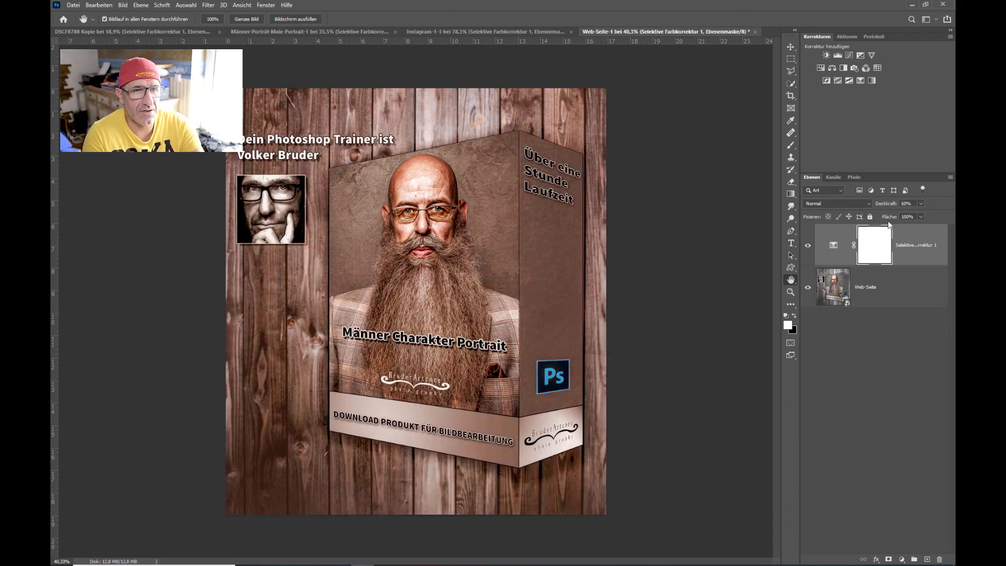
drag(887, 205, 872, 205)
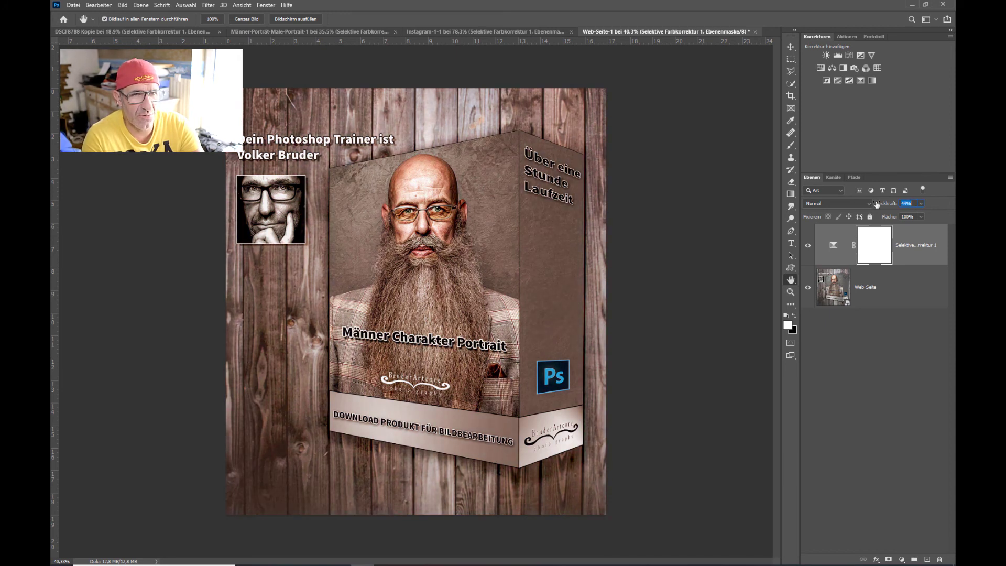
Toggle the mockup's warm grading to compare, then return to the hat portrait document
click(808, 245)
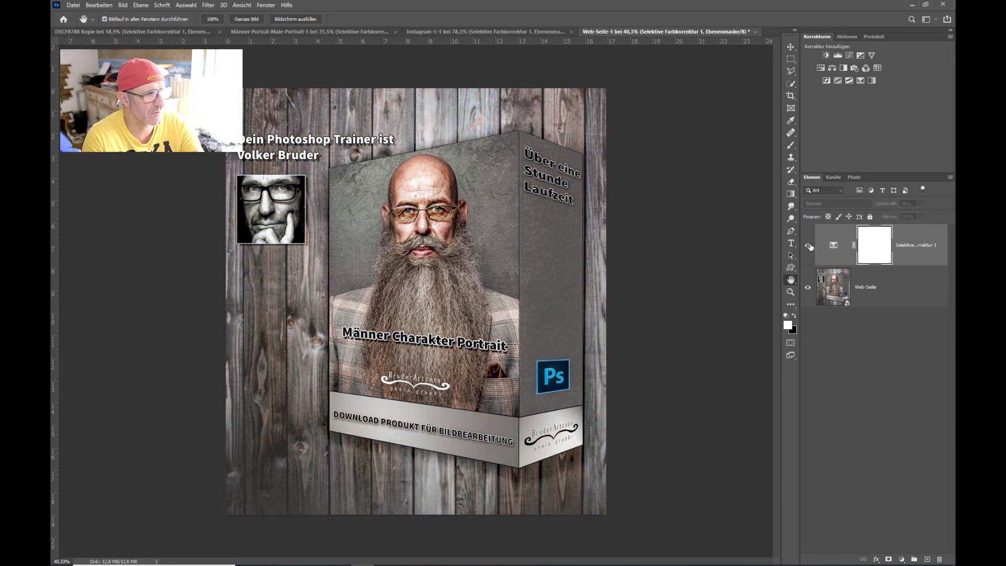
click(809, 245)
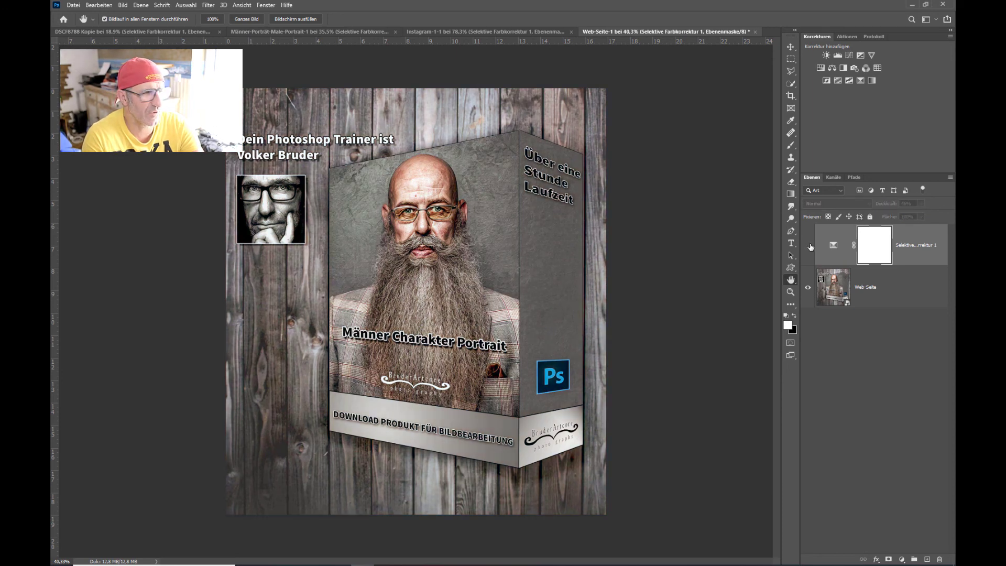
click(808, 245)
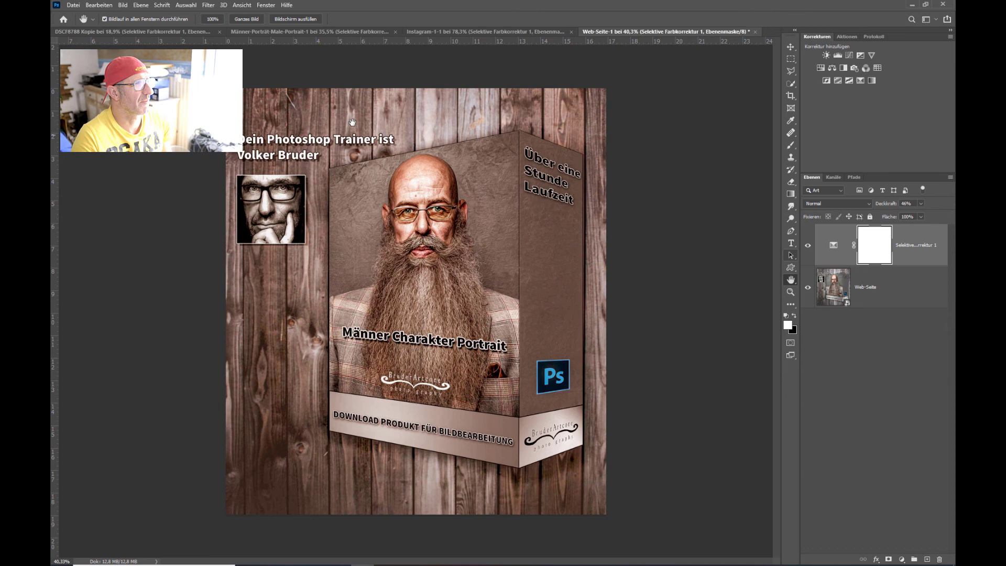
click(120, 31)
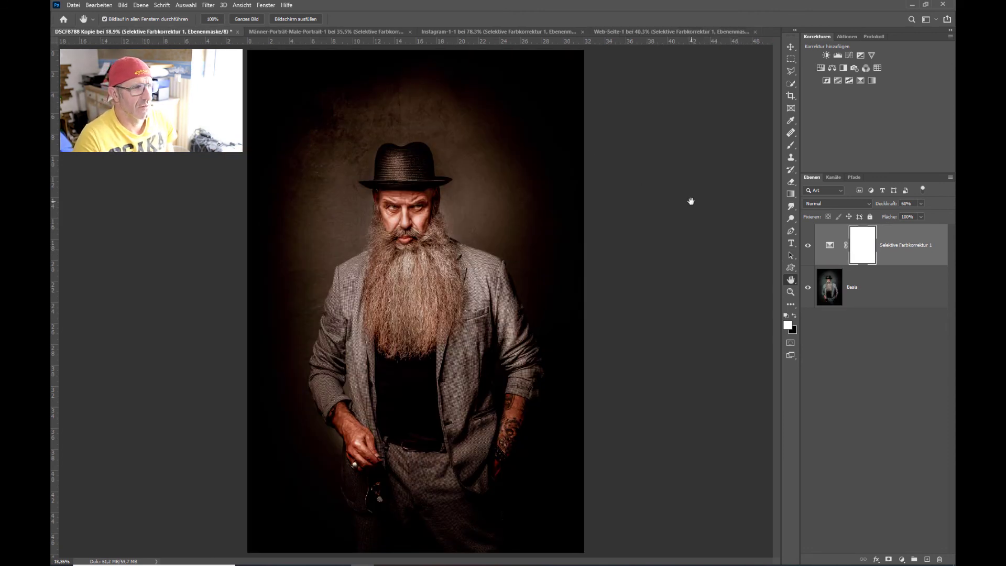